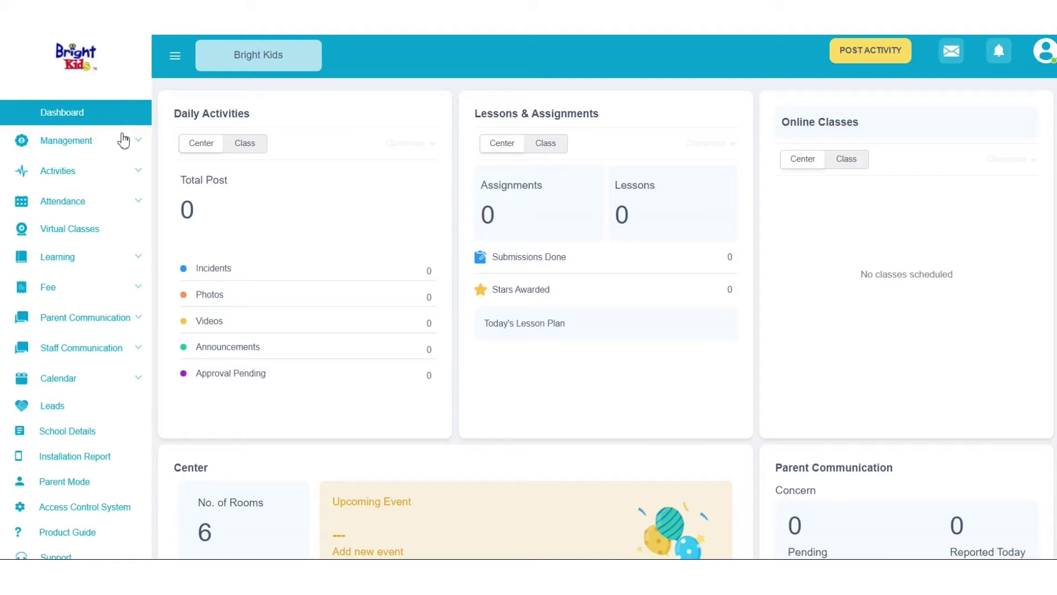
# Step: Expand the sidebar Activities section to reveal Today's Activities and Student Level View
pyautogui.click(124, 175)
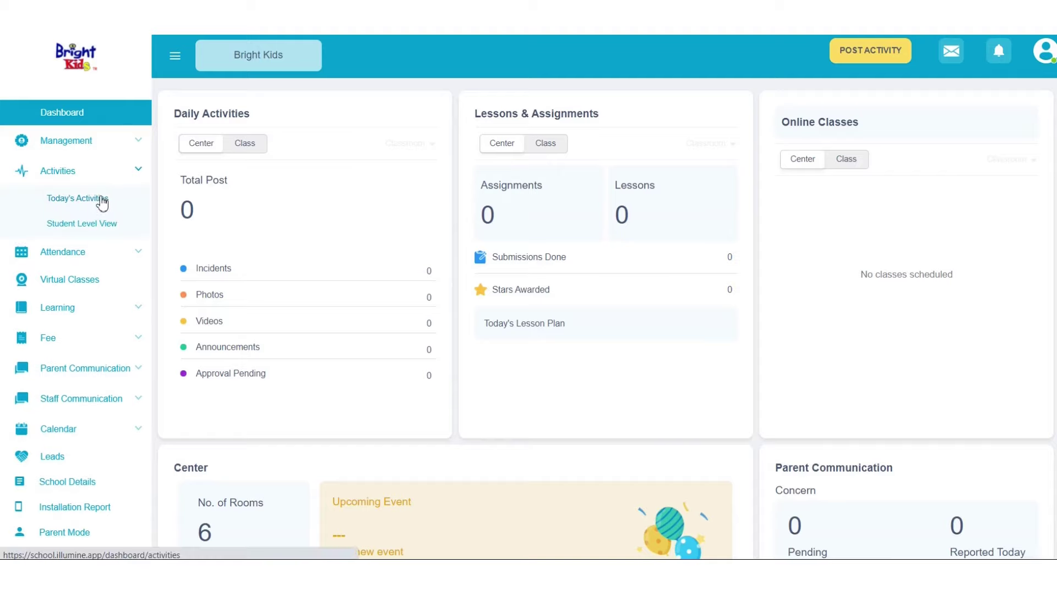
# Step: Open Today's Activities, filter the feed to Last Month, and show all Post Activity types
pyautogui.click(102, 202)
pyautogui.scroll(-1, 281, 330)
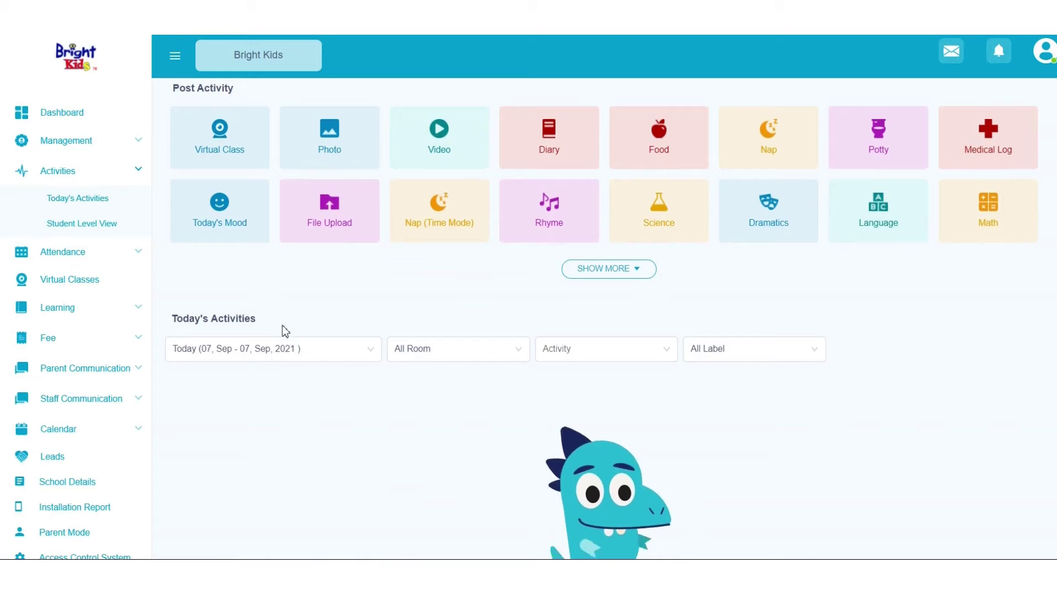
pyautogui.scroll(-1, 285, 326)
pyautogui.click(297, 312)
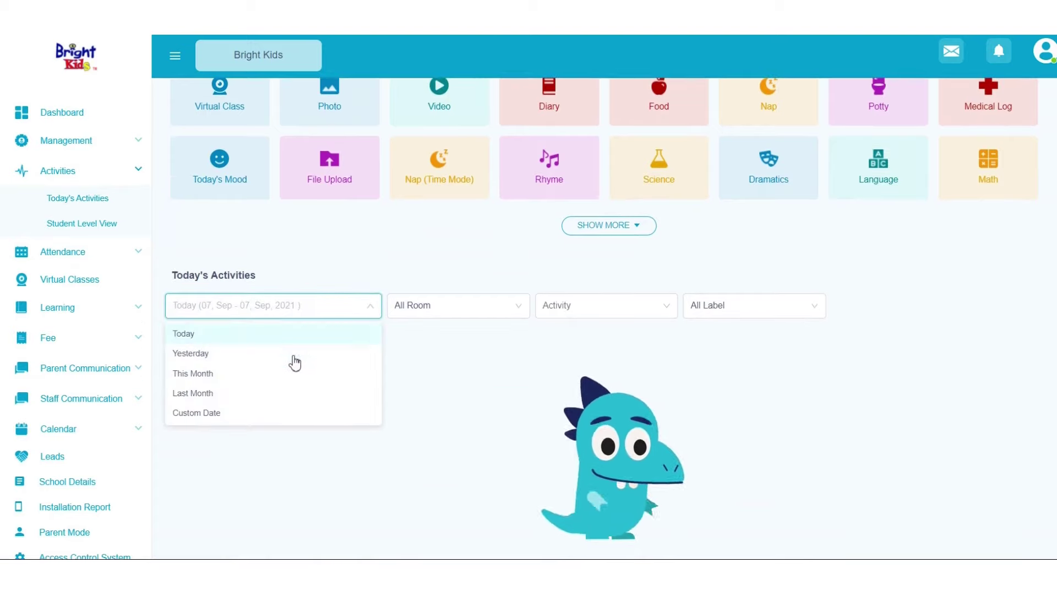
pyautogui.click(289, 395)
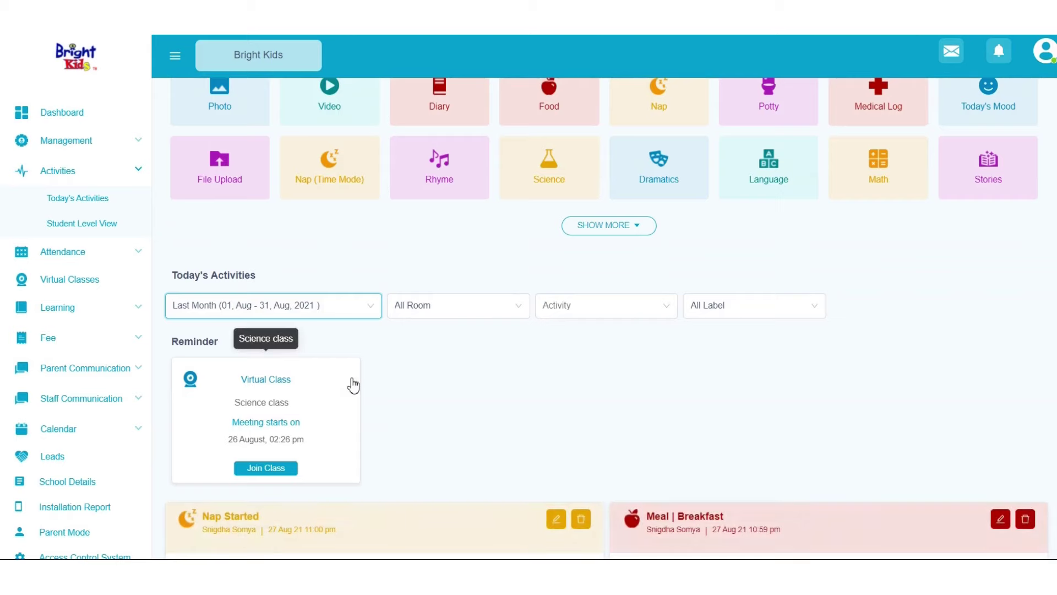
pyautogui.scroll(-1, 422, 393)
pyautogui.scroll(-4, 420, 394)
pyautogui.scroll(3, 420, 393)
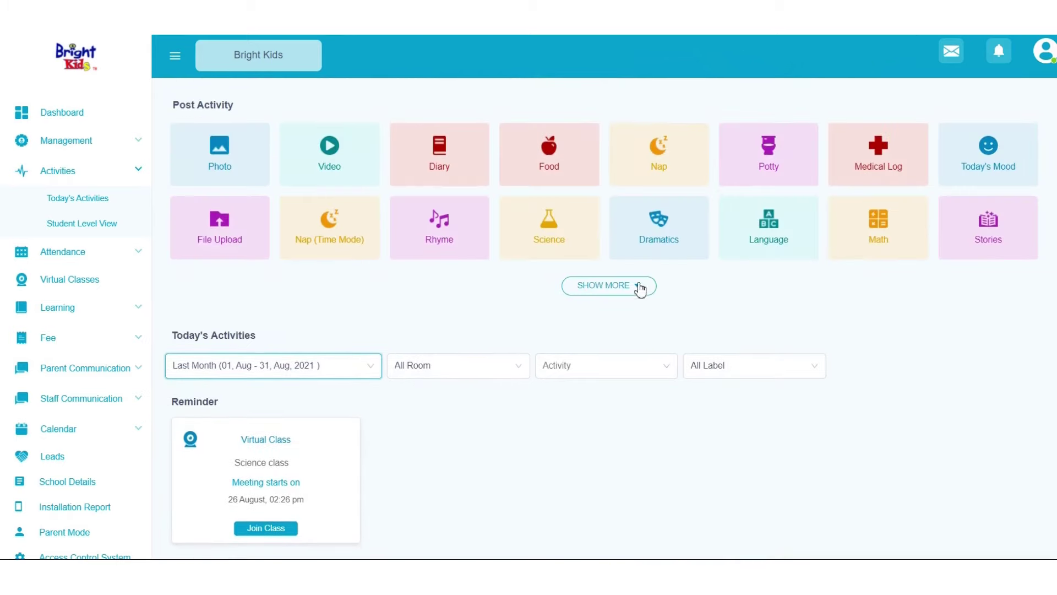
pyautogui.click(638, 287)
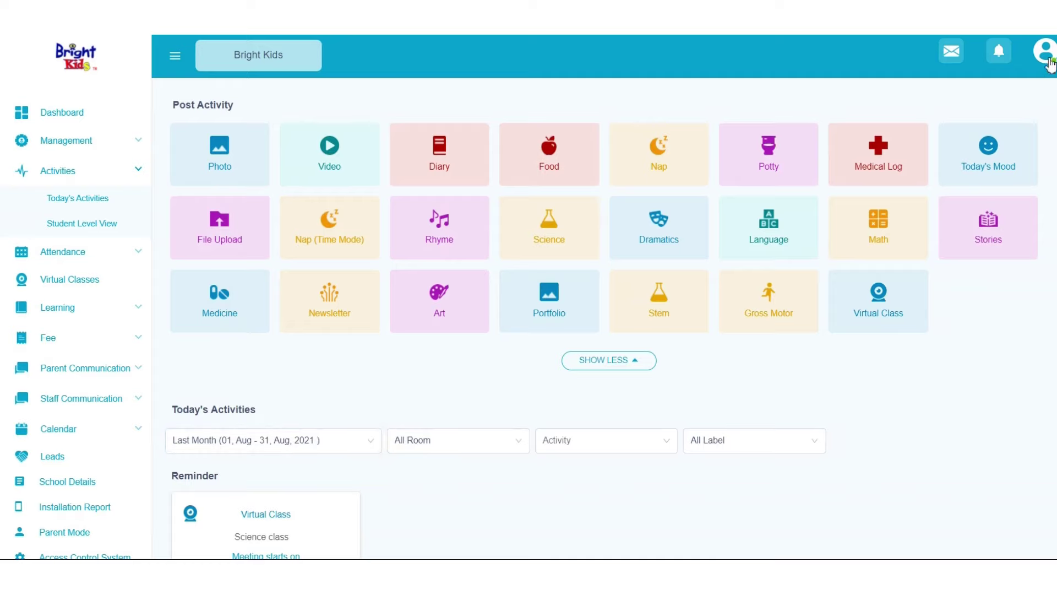
# Step: Untick Video and File Upload under Enable/disable Activities and save the settings
pyautogui.click(1045, 54)
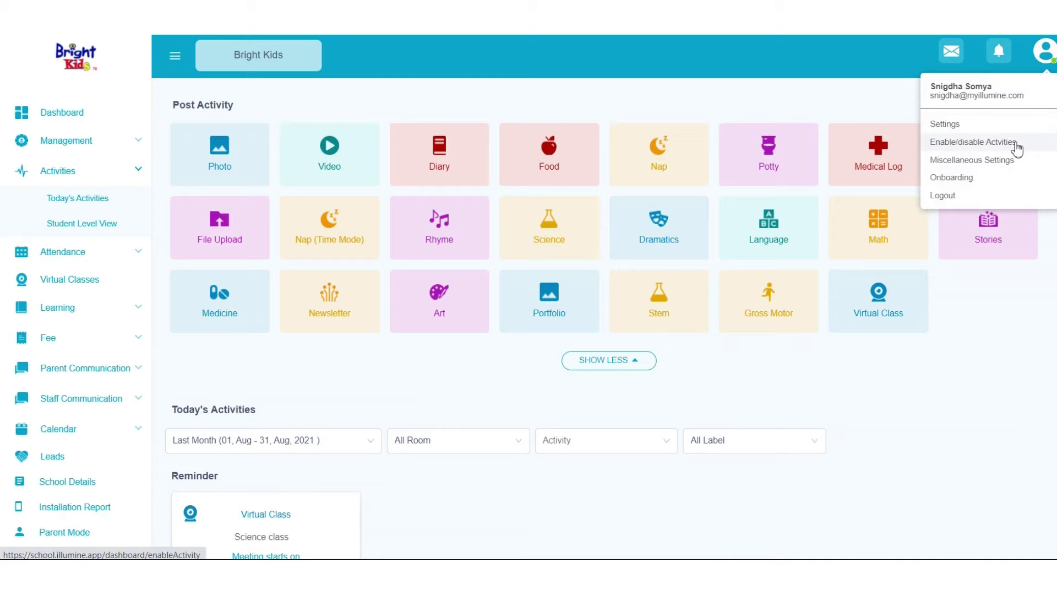
pyautogui.click(1016, 145)
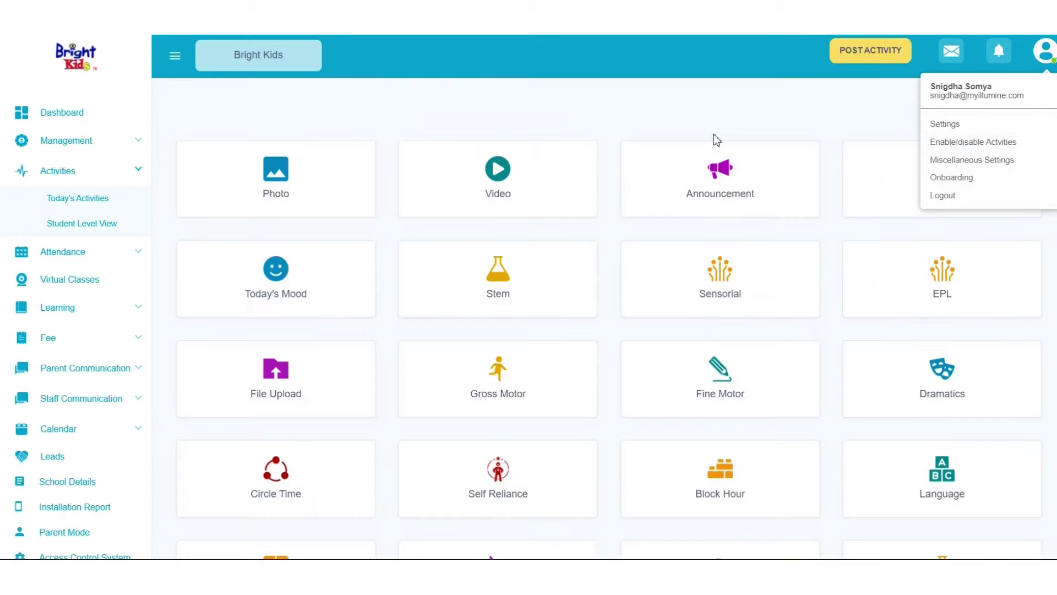
pyautogui.click(593, 153)
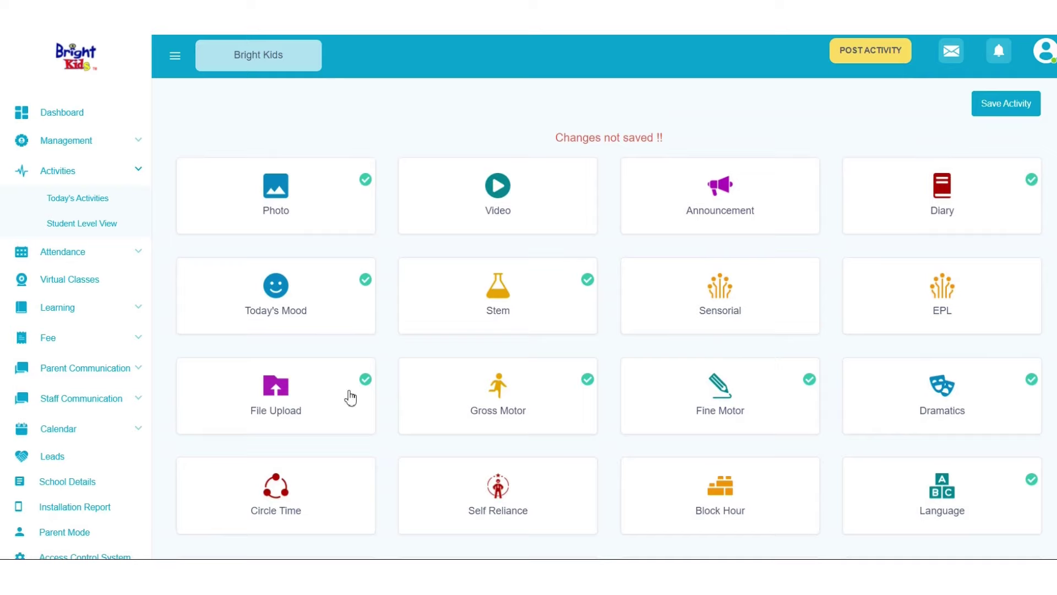
pyautogui.click(347, 392)
pyautogui.scroll(-3, 420, 437)
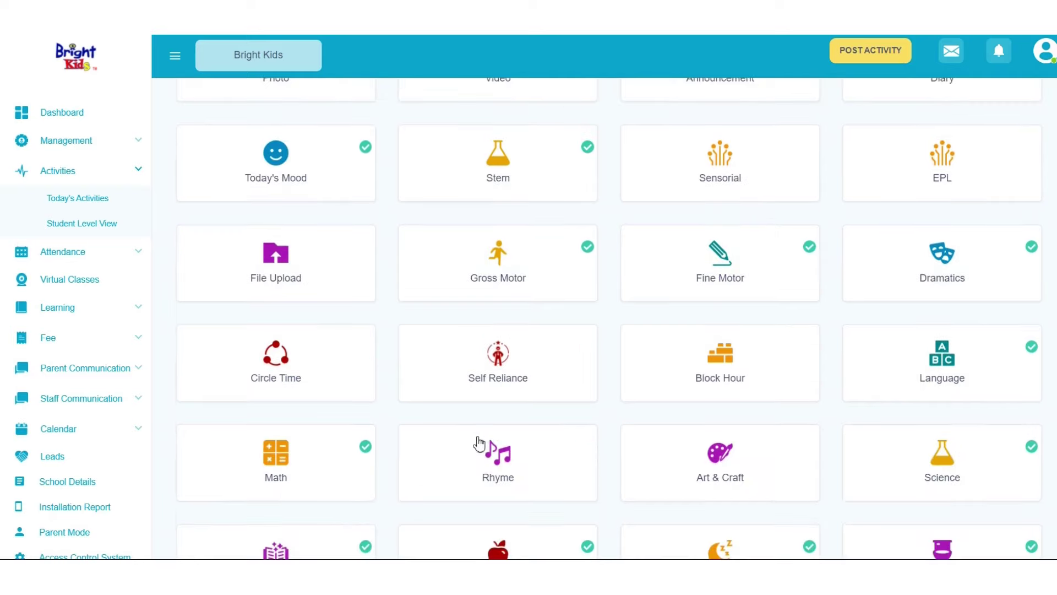
pyautogui.scroll(3, 479, 444)
pyautogui.click(1006, 105)
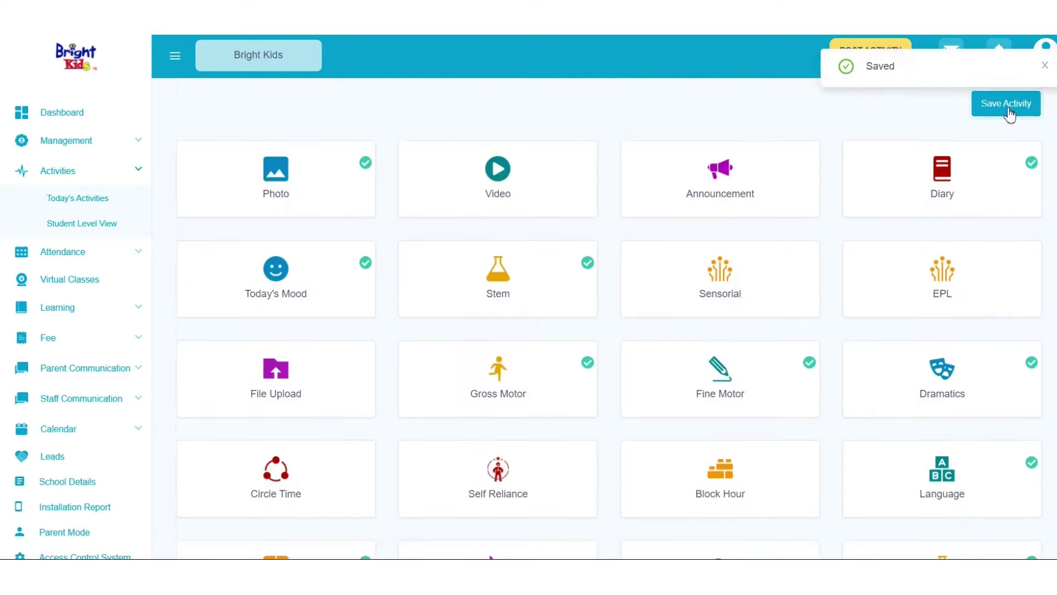
# Step: Reopen Today's Activities and expand the Post Activity list to see the updated types
pyautogui.click(94, 205)
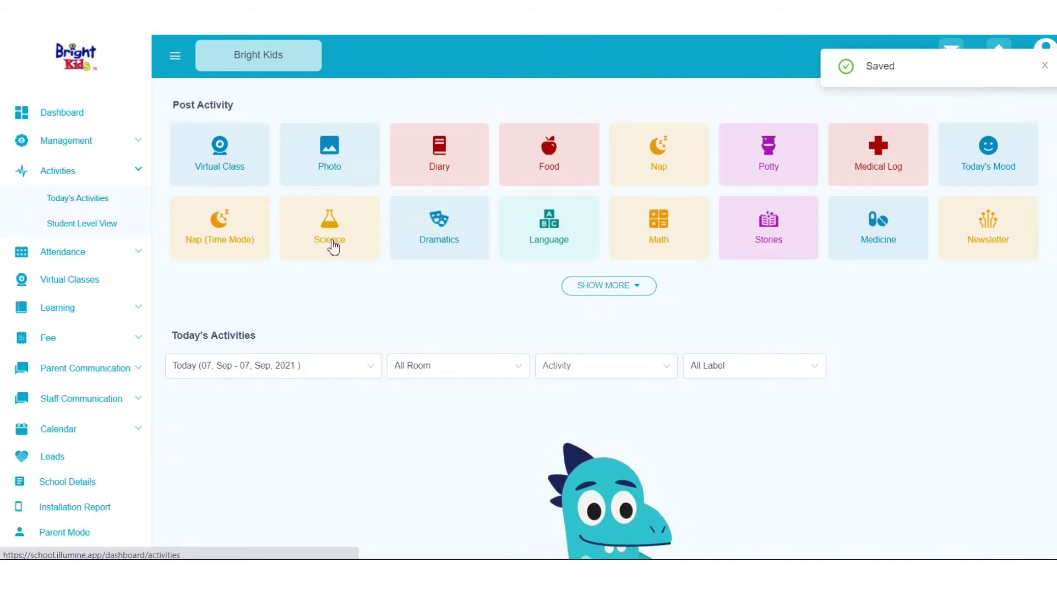
pyautogui.click(640, 287)
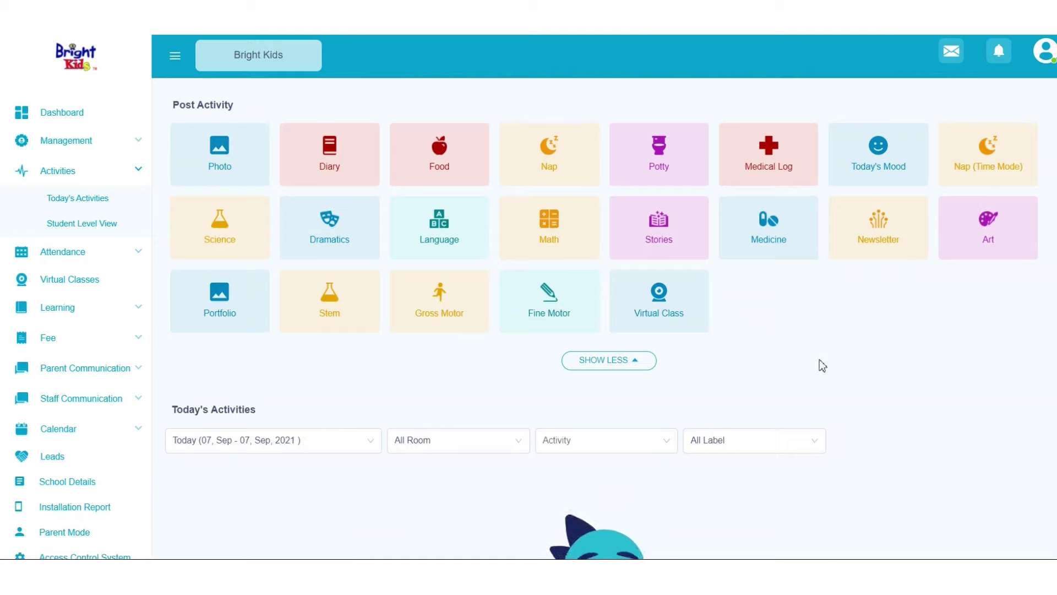
pyautogui.scroll(-1, 821, 365)
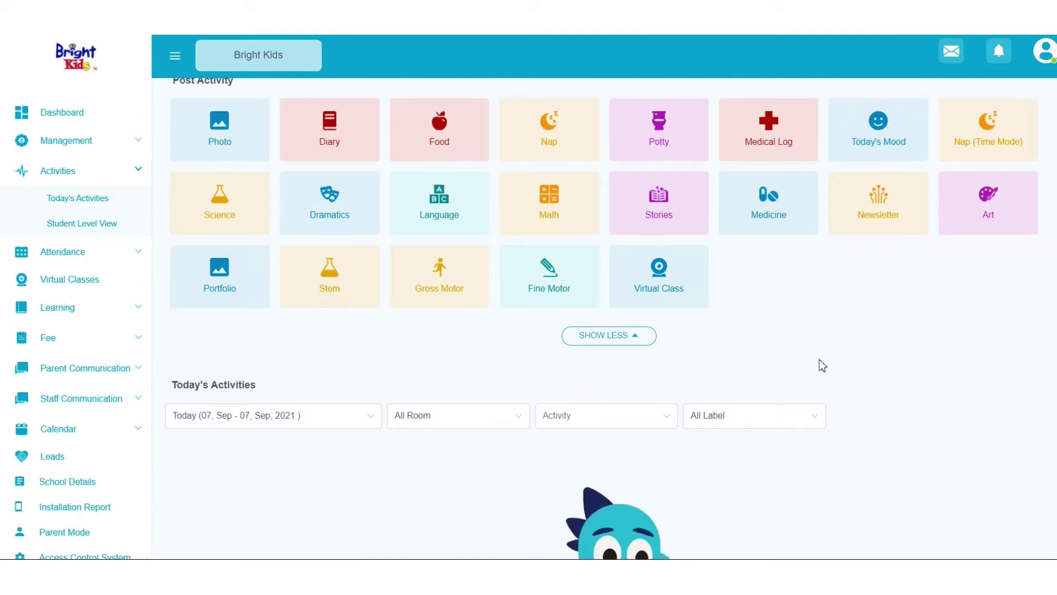
pyautogui.scroll(1, 821, 365)
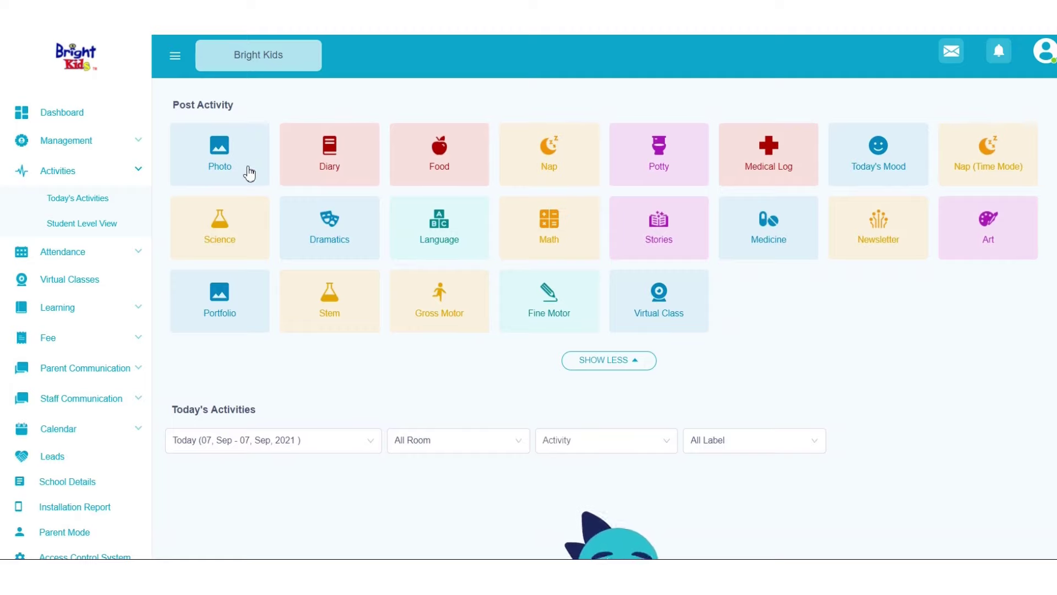
# Step: Start a Photo activity and select the first two students as recipients
pyautogui.click(248, 171)
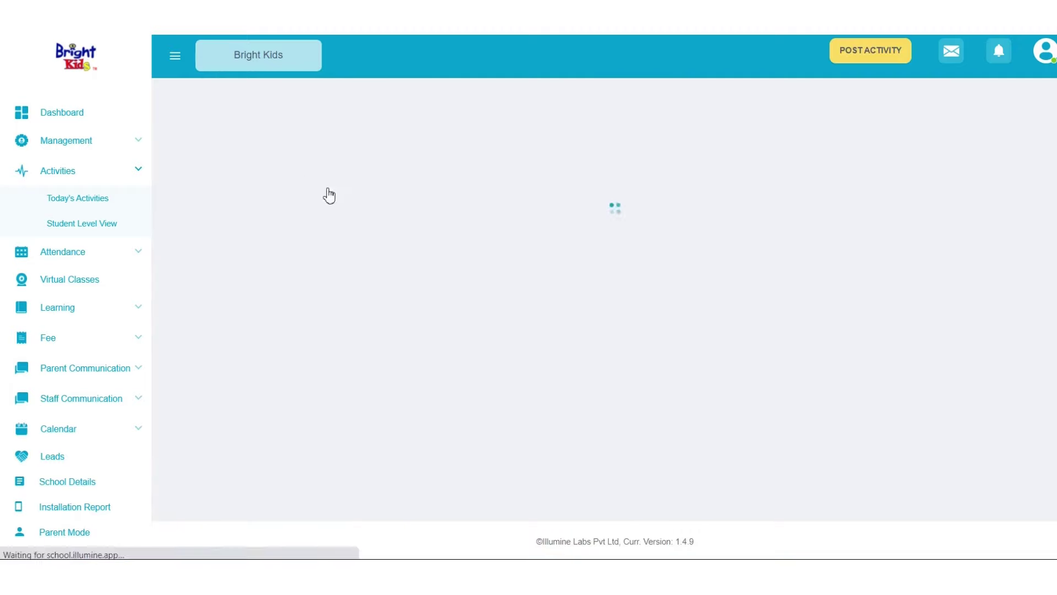
pyautogui.click(334, 305)
pyautogui.click(344, 335)
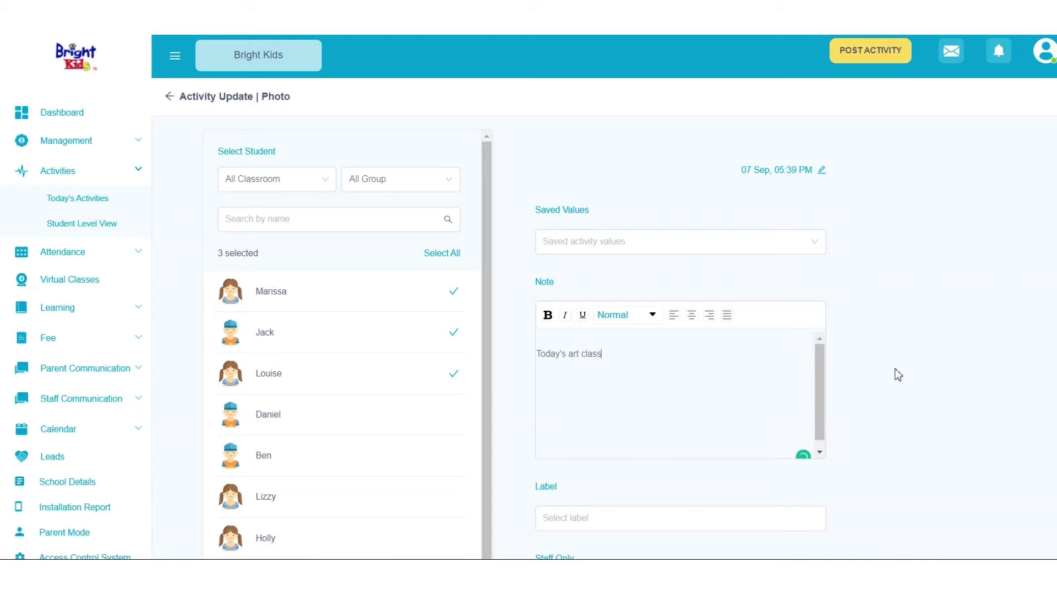
pyautogui.scroll(-3, 897, 374)
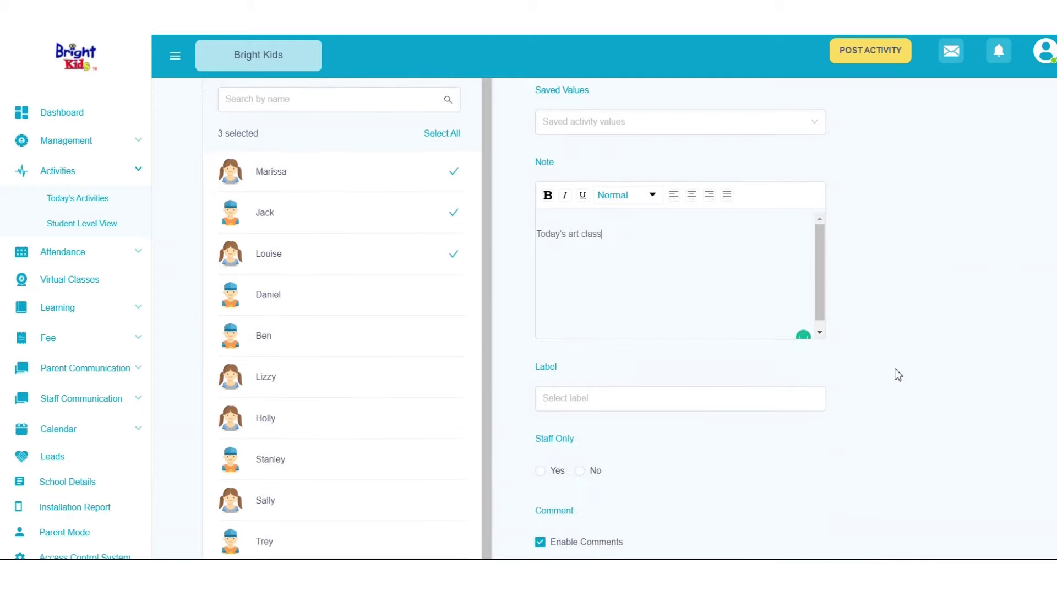
pyautogui.scroll(-1, 898, 374)
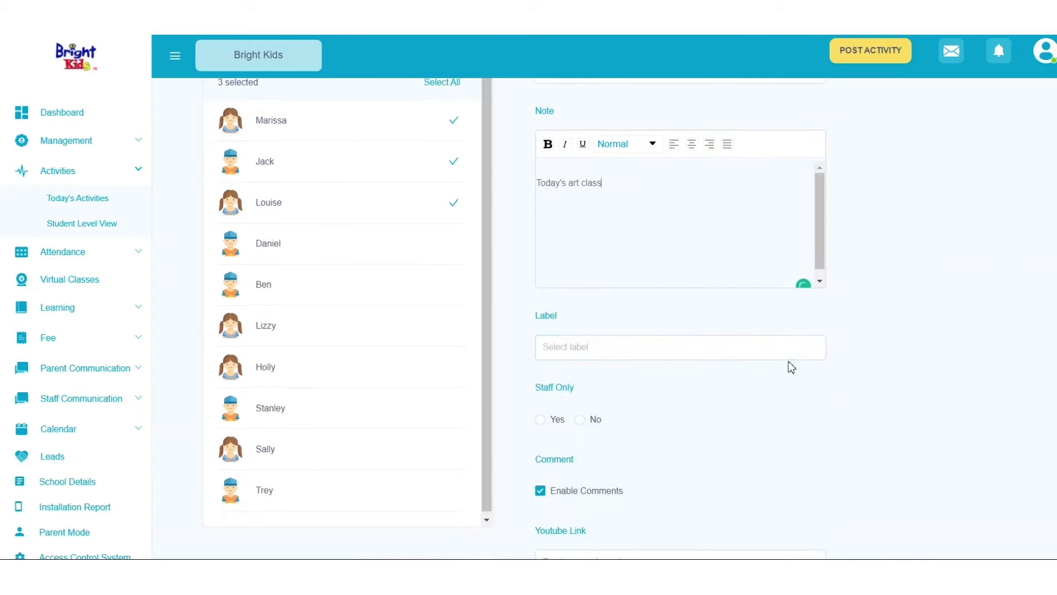
pyautogui.scroll(-1, 812, 405)
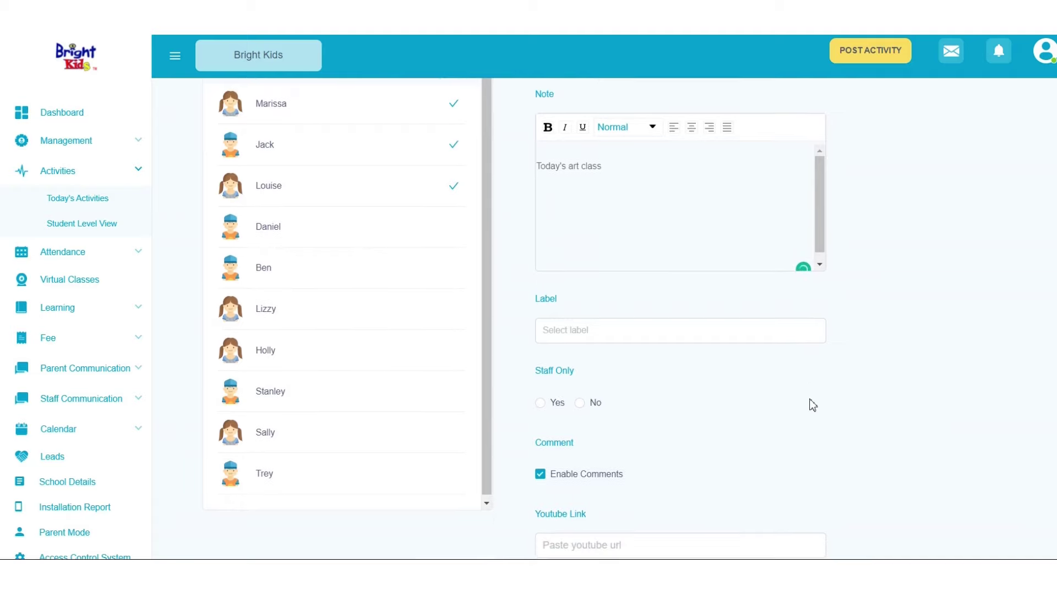
pyautogui.scroll(-1, 812, 405)
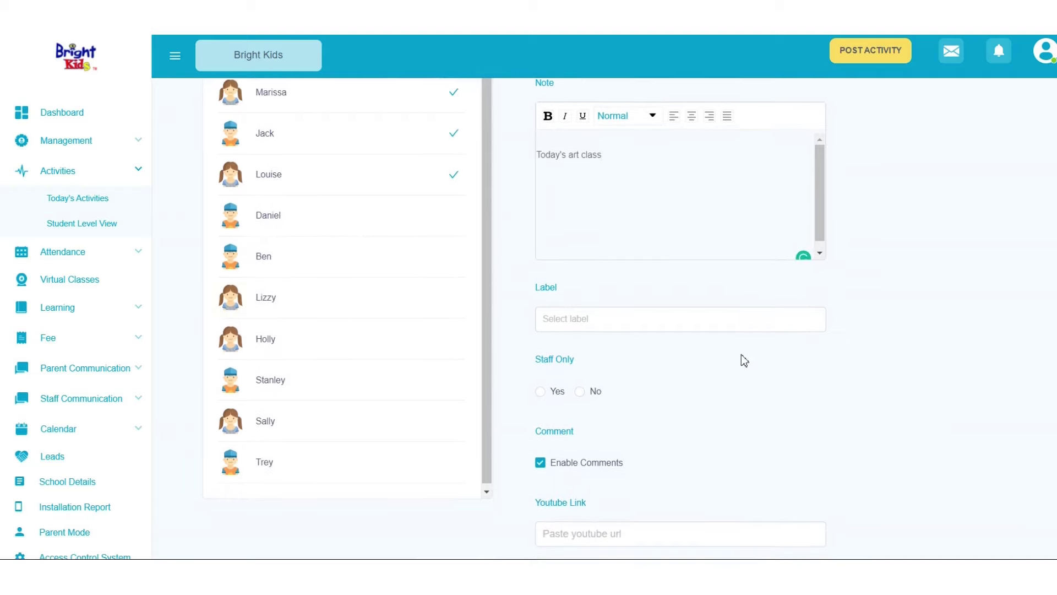
pyautogui.scroll(-2, 744, 360)
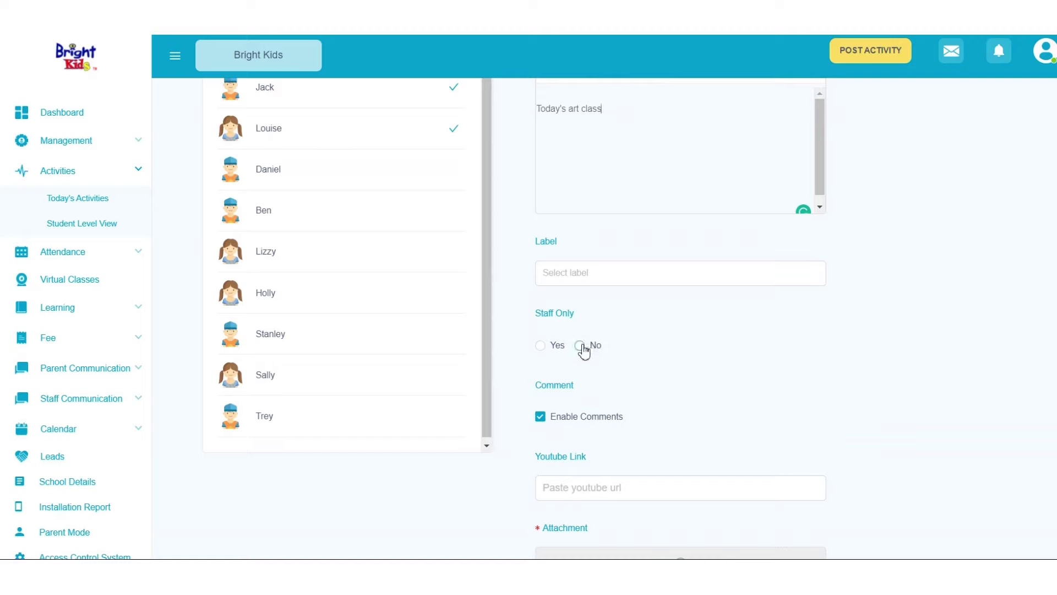
# Step: Set Staff Only to No and pick preschools.jpg as the photo attachment
pyautogui.click(580, 346)
pyautogui.scroll(-2, 603, 367)
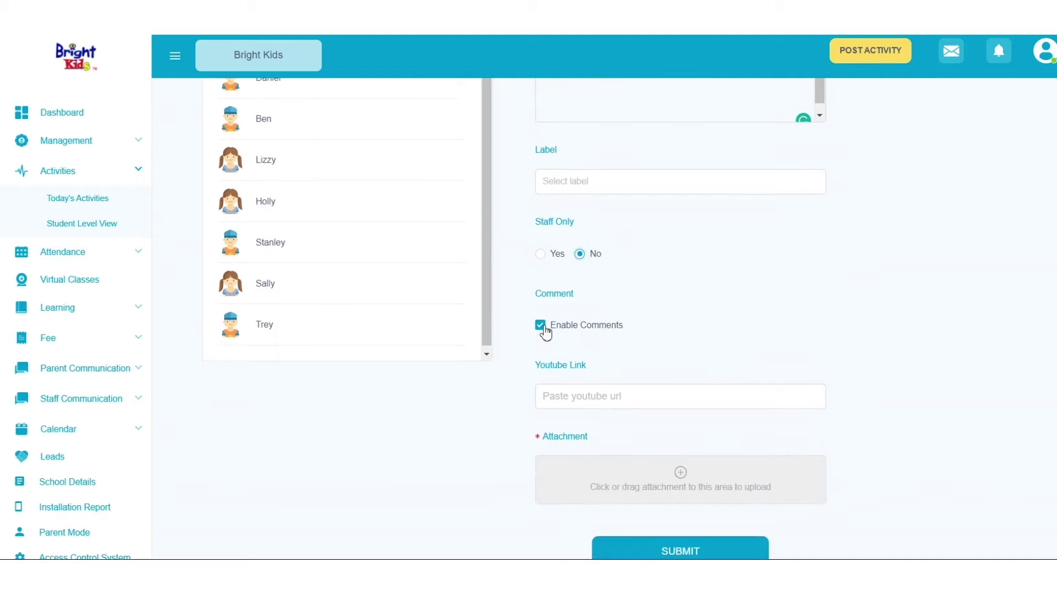
pyautogui.scroll(-1, 638, 359)
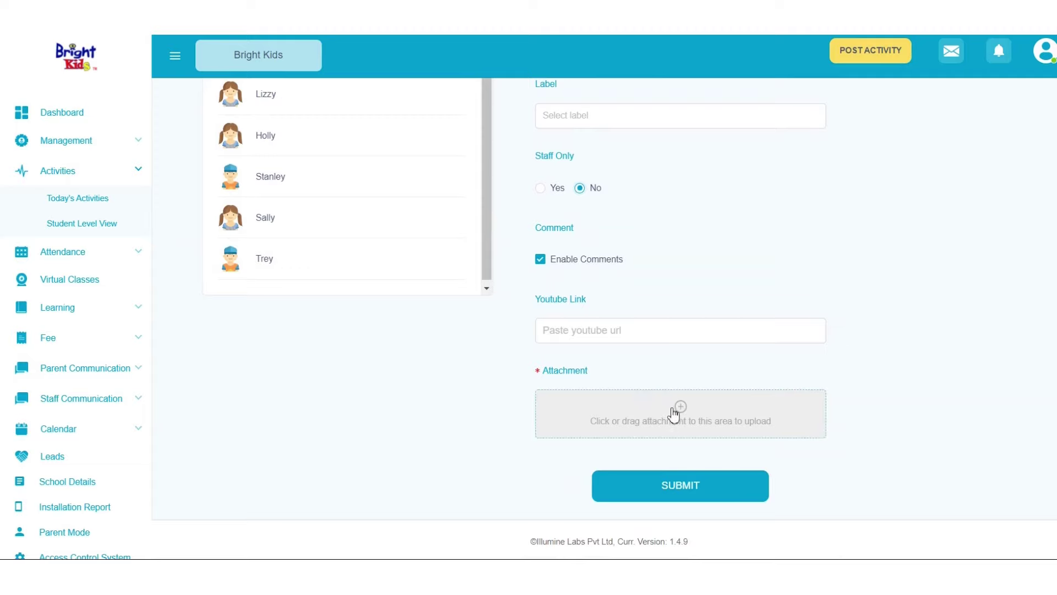
pyautogui.click(673, 409)
pyautogui.click(671, 413)
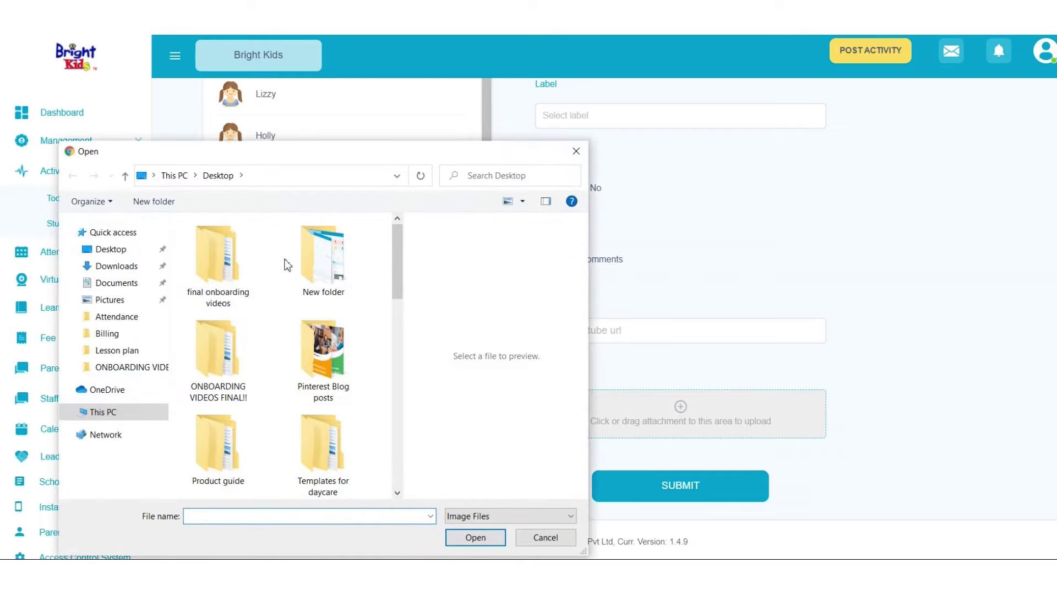
pyautogui.scroll(-3, 369, 297)
pyautogui.scroll(-3, 330, 294)
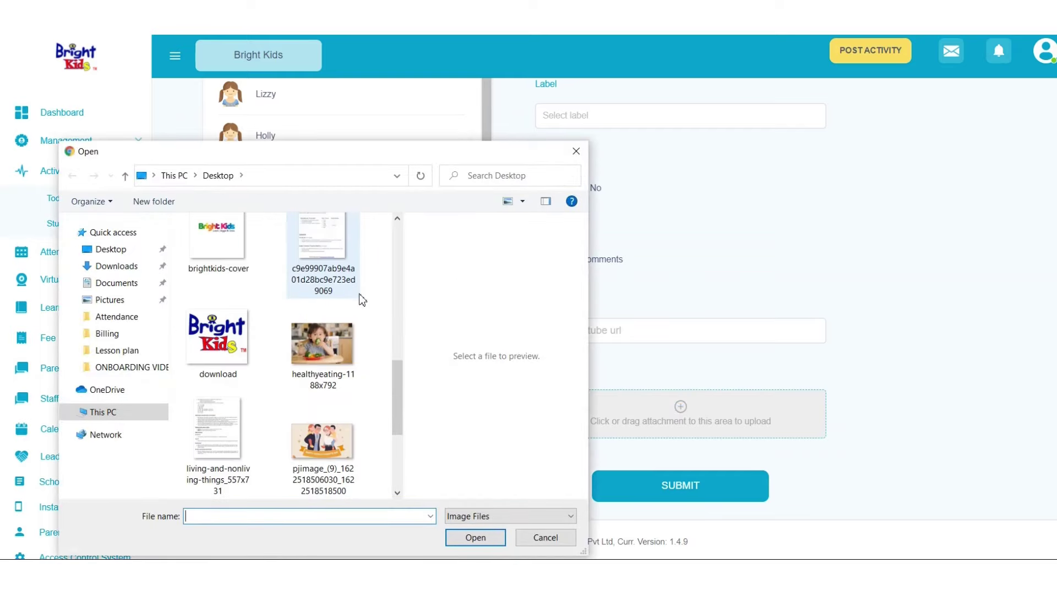
pyautogui.click(346, 345)
pyautogui.scroll(-3, 345, 346)
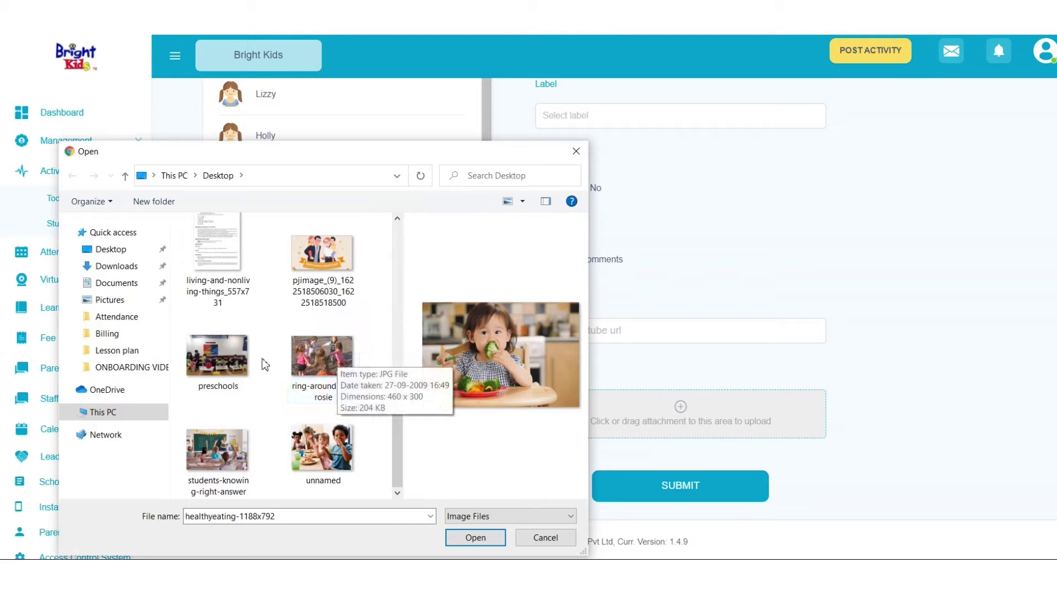
pyautogui.click(217, 356)
# Step: Confirm the preschools.jpg attachment and submit the Photo activity
pyautogui.click(494, 539)
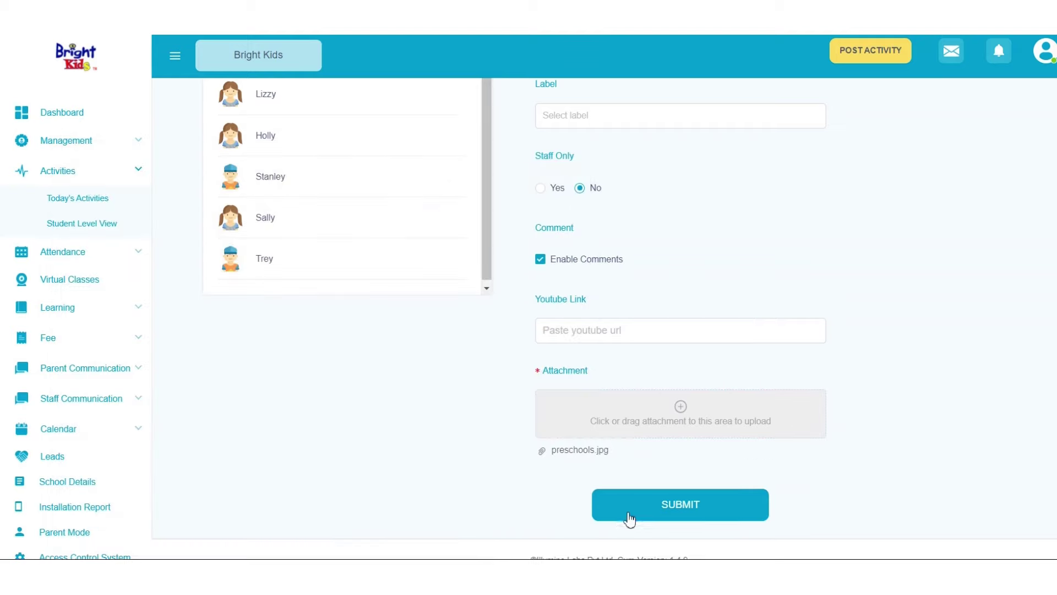
pyautogui.click(633, 517)
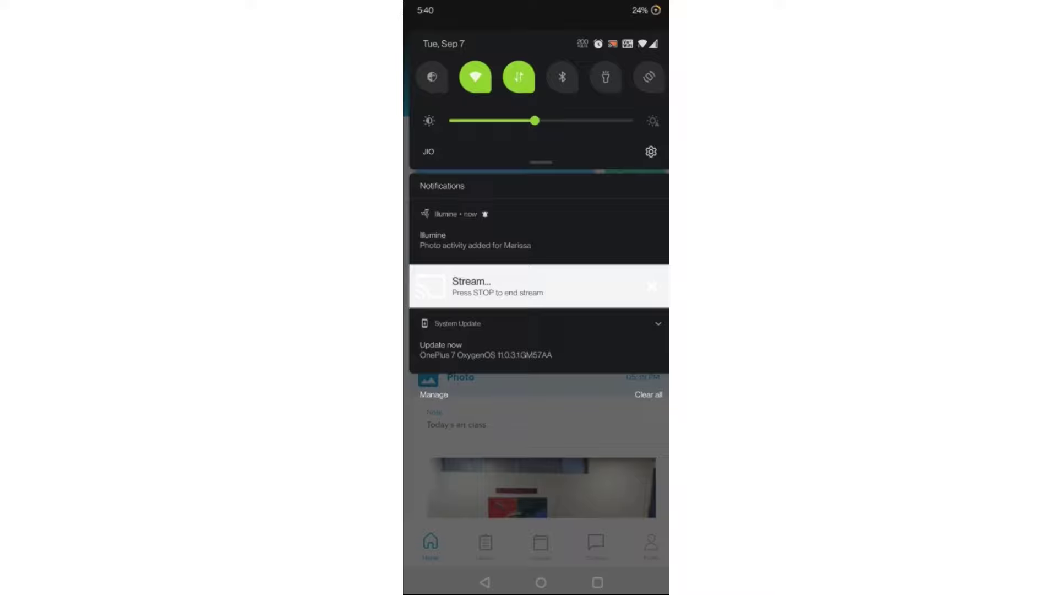
# Step: Dismiss the Android notification shade to reveal Marissa's Home feed in the parent app
pyautogui.press('Escape')
pyautogui.scroll(-3, 540, 331)
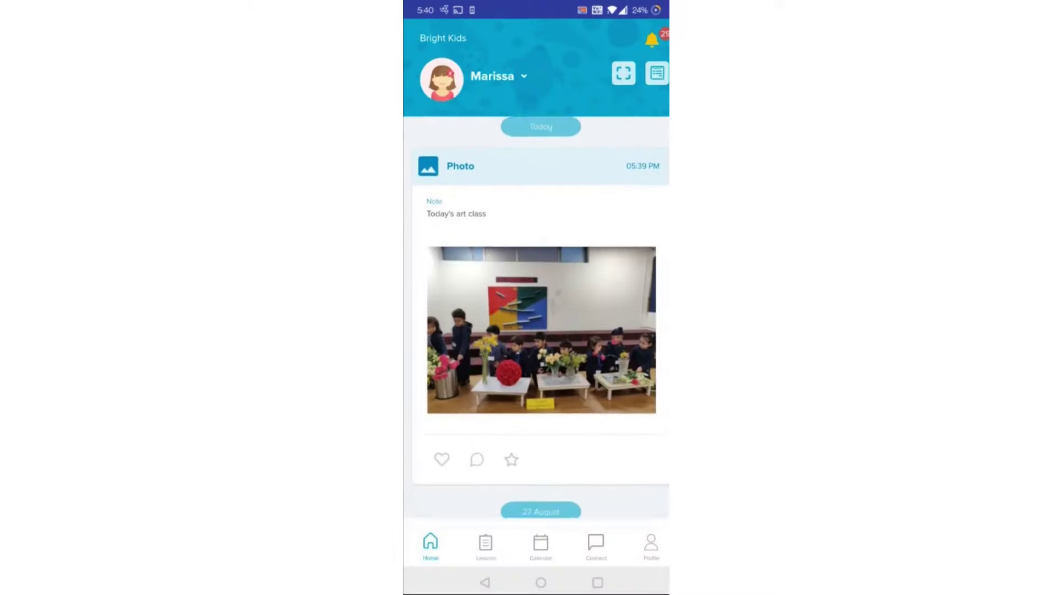
pyautogui.scroll(-3, 540, 330)
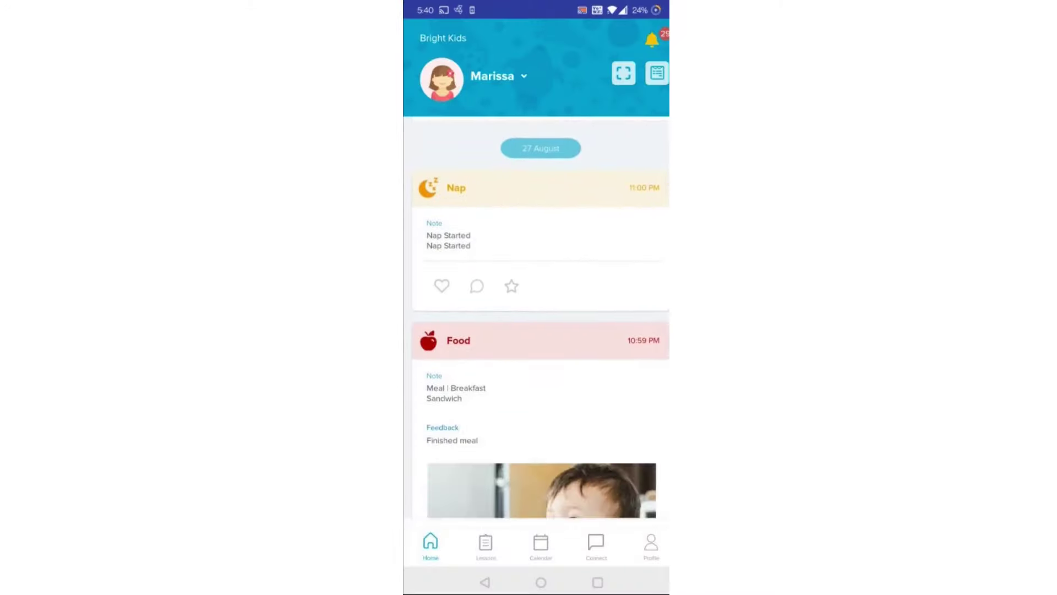
pyautogui.scroll(-2, 540, 330)
pyautogui.scroll(-3, 540, 330)
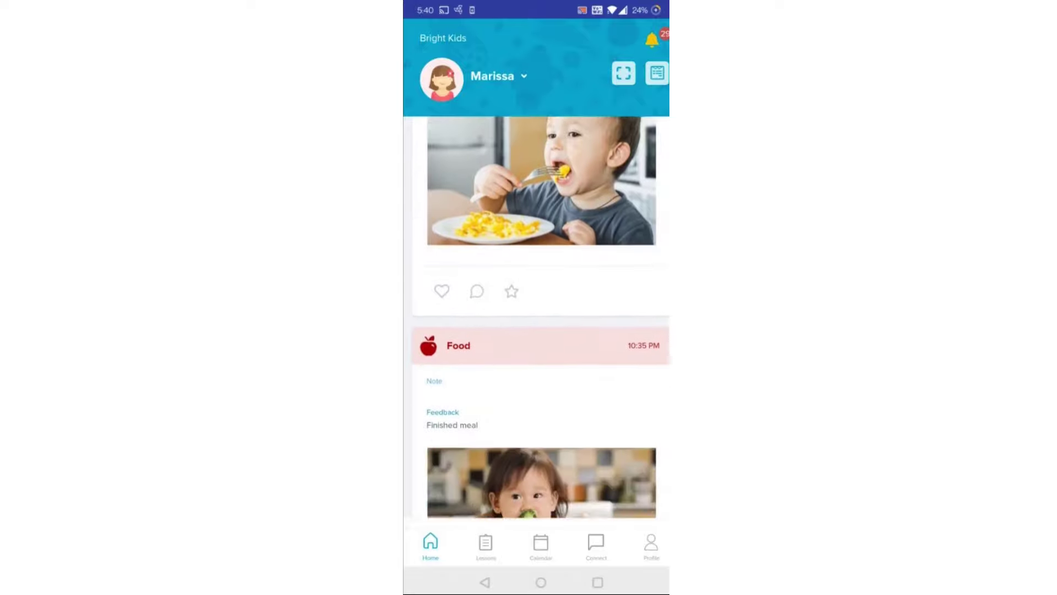
pyautogui.scroll(-3, 540, 331)
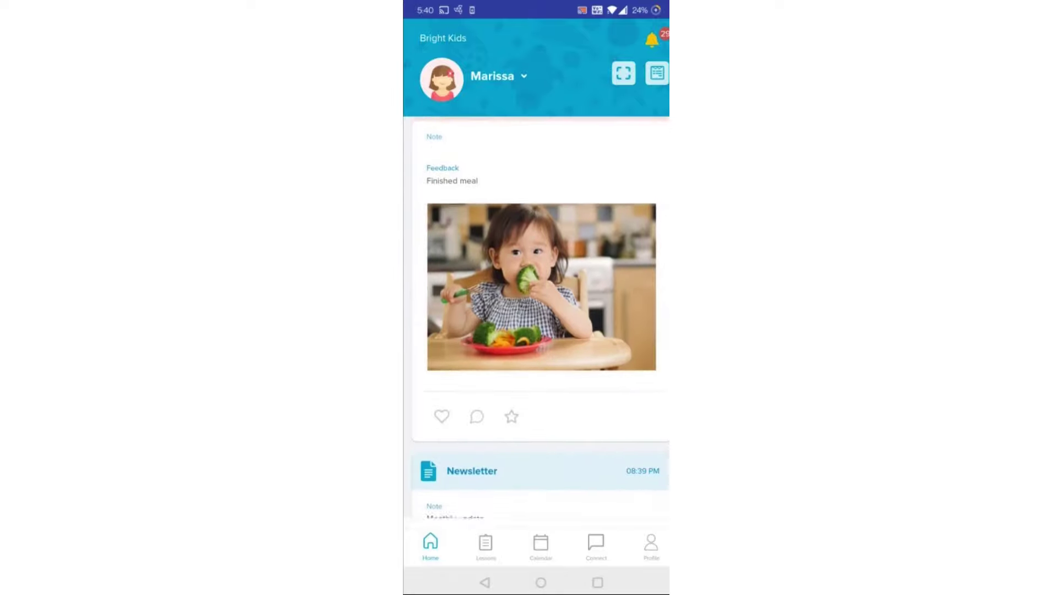
pyautogui.scroll(3, 540, 330)
pyautogui.scroll(3, 540, 331)
pyautogui.scroll(2, 540, 330)
pyautogui.scroll(-1, 540, 331)
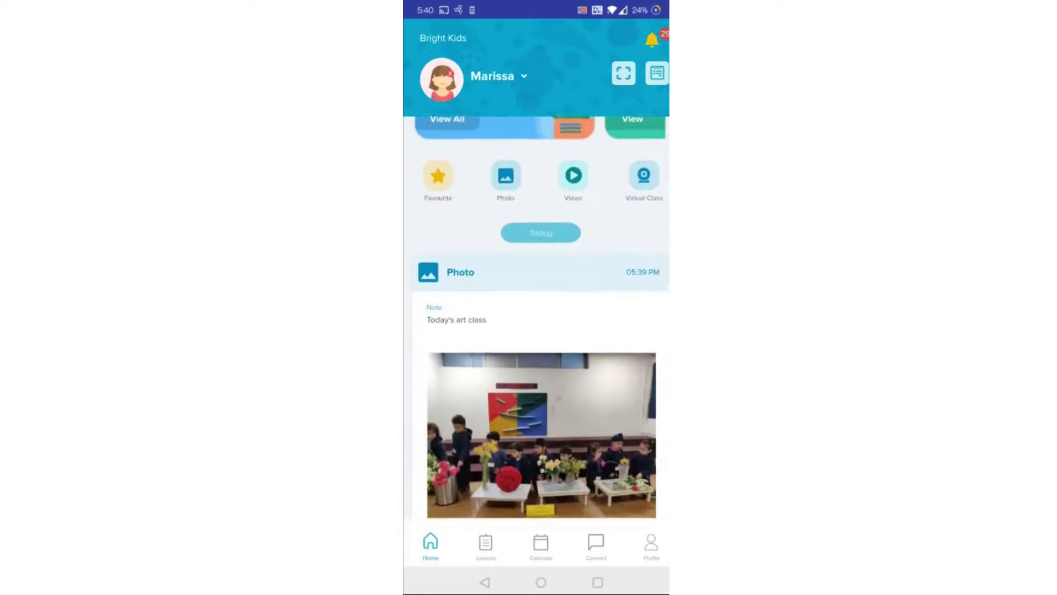